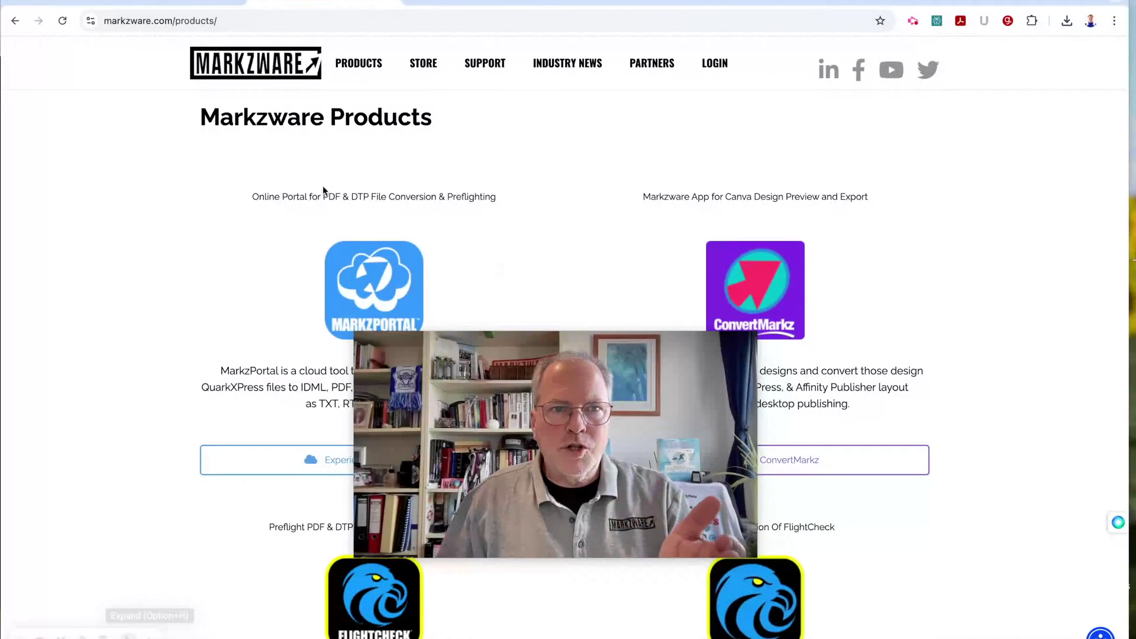
Scroll down the Markzware Products page past the FlightCheck and OmniMarkz listings
scroll(258, 348, down, 9)
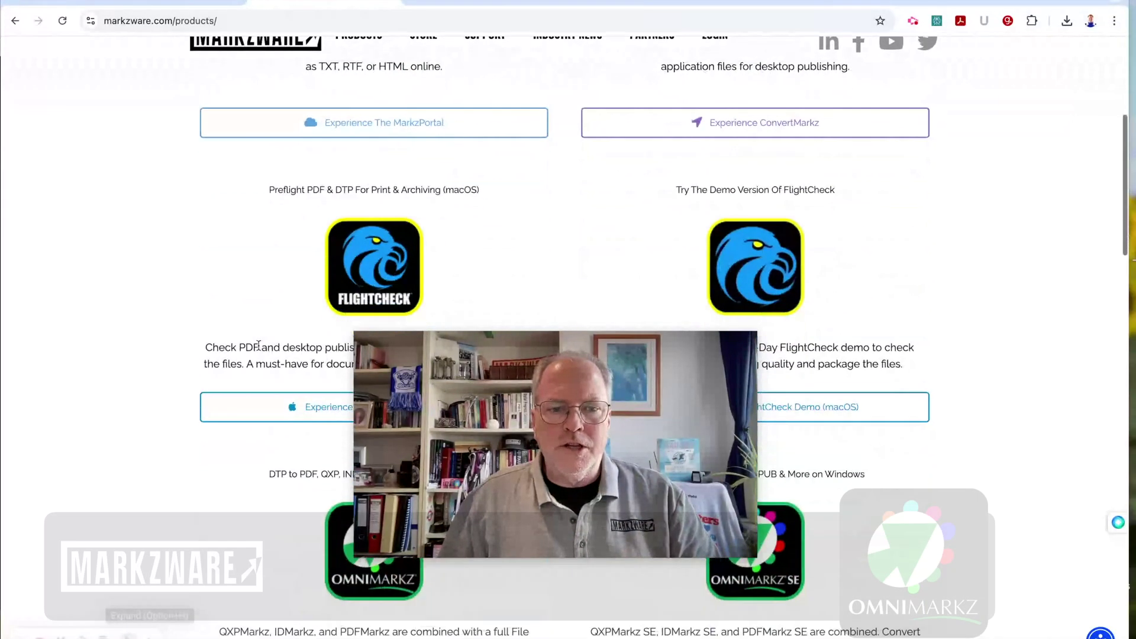
scroll(259, 346, down, 4)
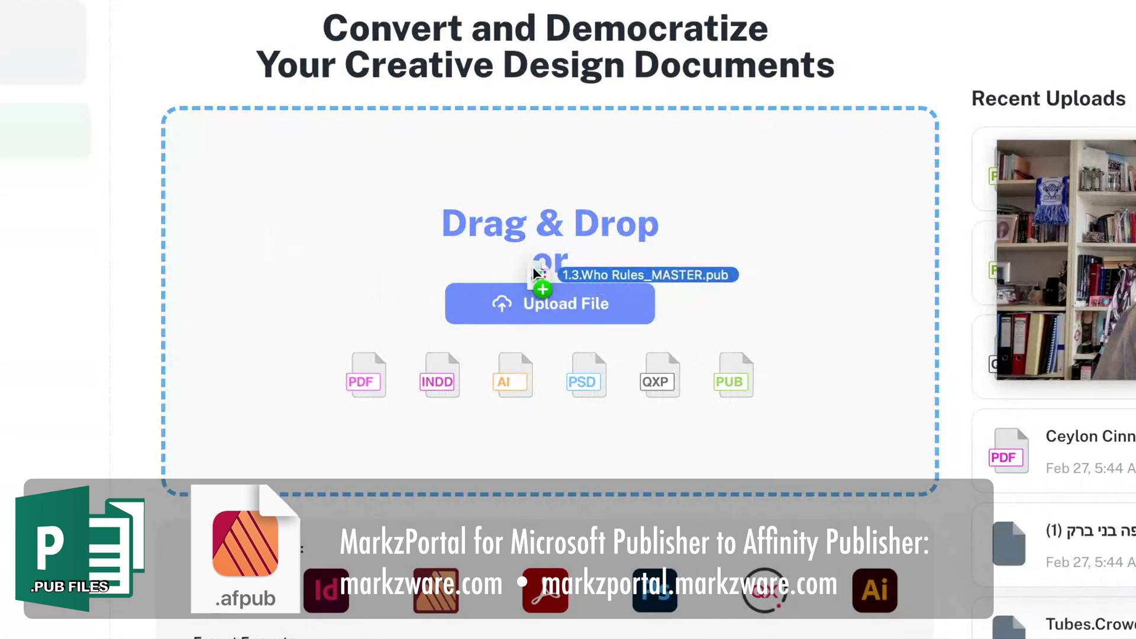
Upload 1.3.Who Rules_MASTER.pub to MarkzPortal and scroll through its 10-page preview
drag(534, 273, 586, 304)
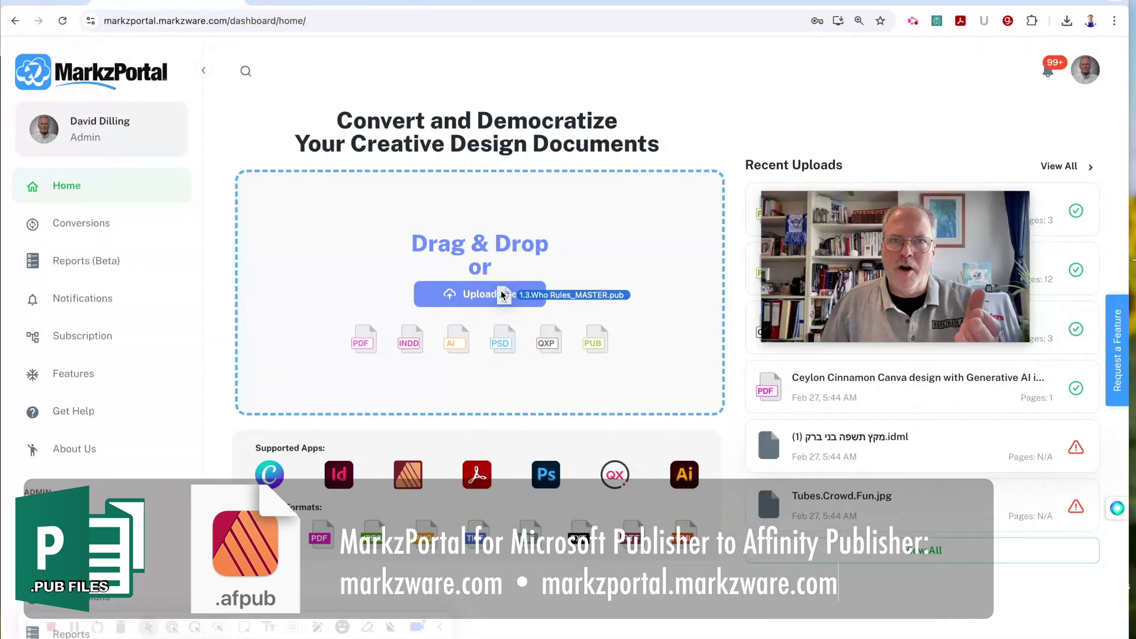
drag(452, 282, 451, 283)
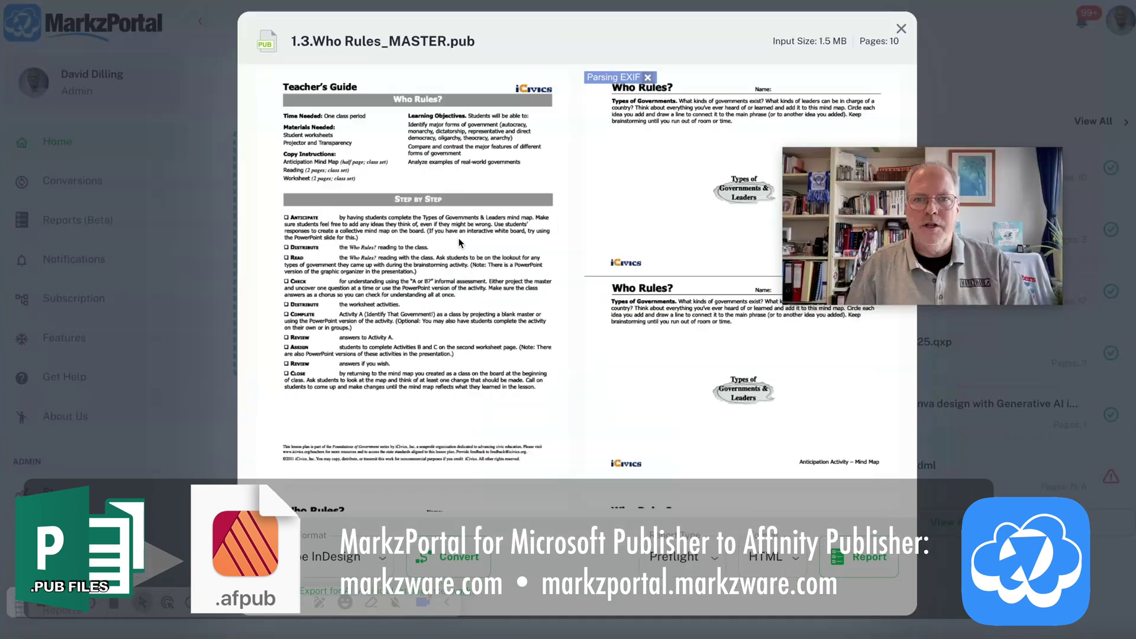
scroll(474, 331, down, 15)
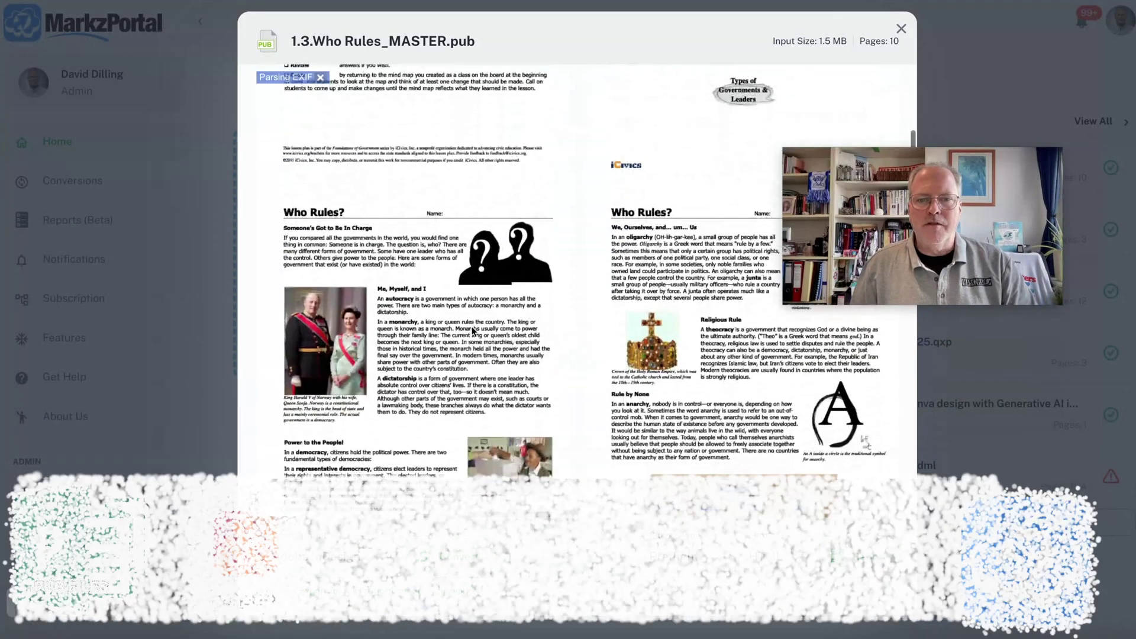
scroll(473, 332, down, 3)
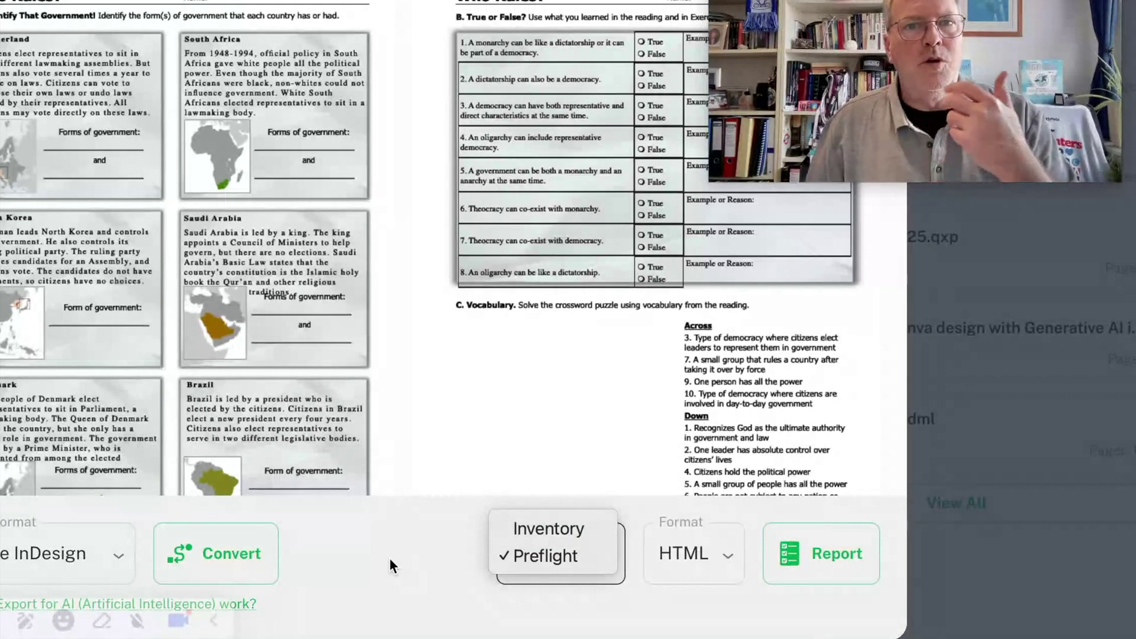
Convert the file with Affinity Publisher export format and download 1.3.Who Rules_MASTER_idml.zip
click(330, 562)
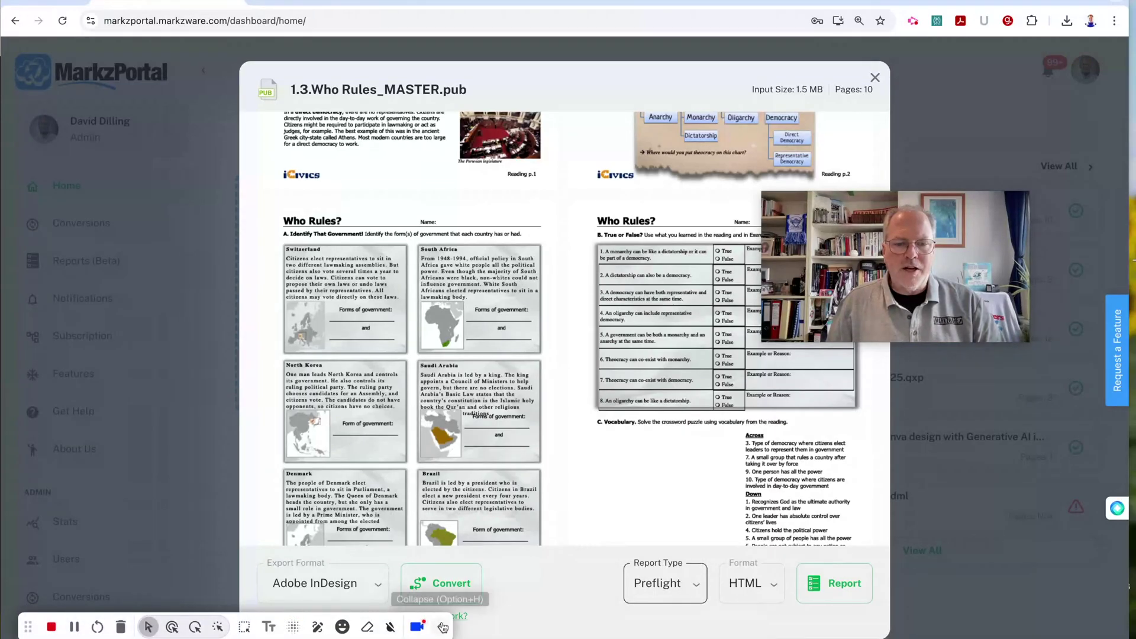
click(443, 627)
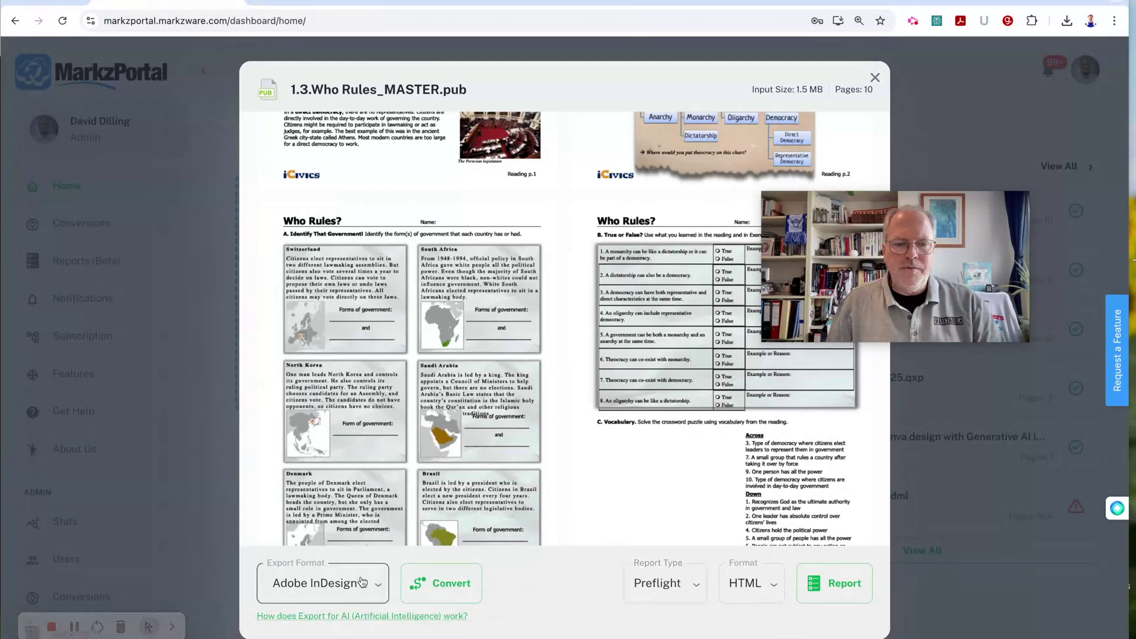
click(261, 538)
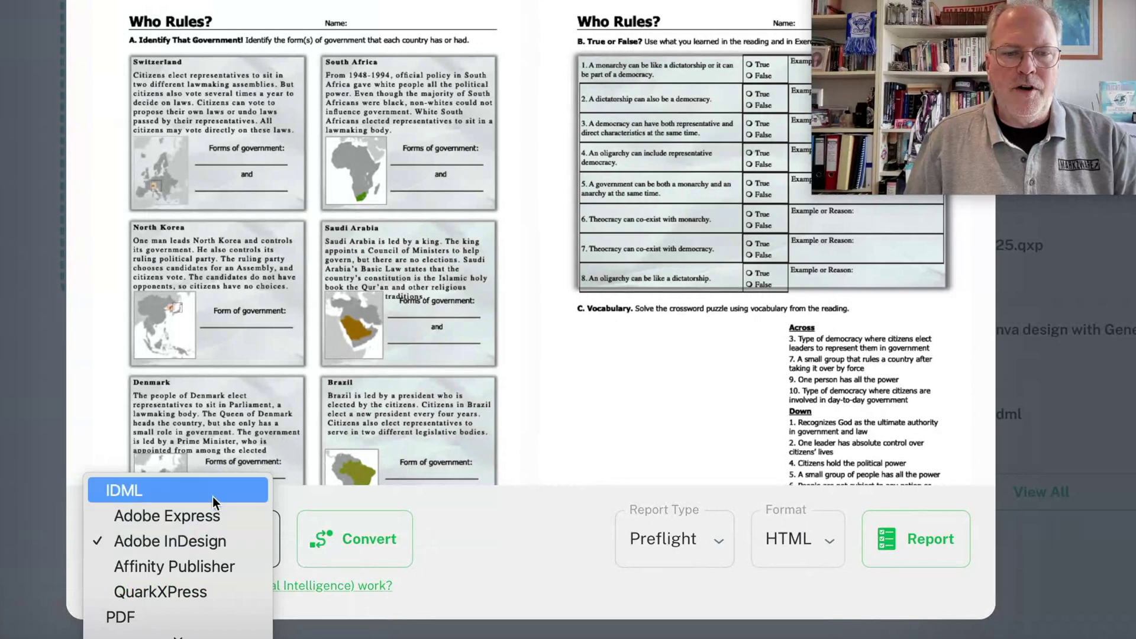
click(212, 567)
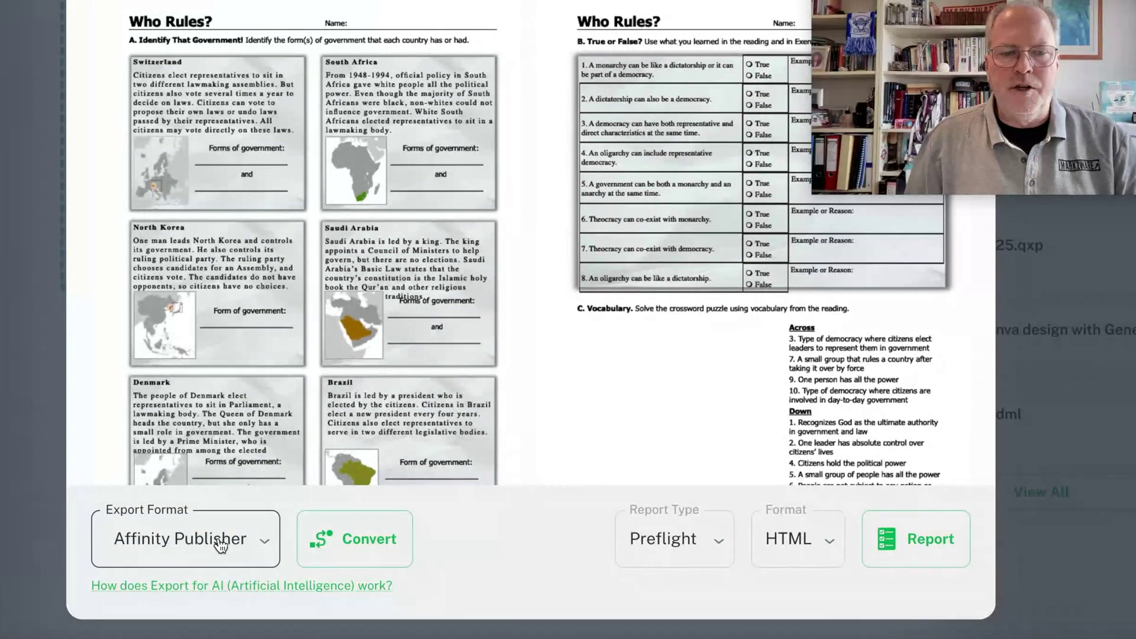
click(335, 543)
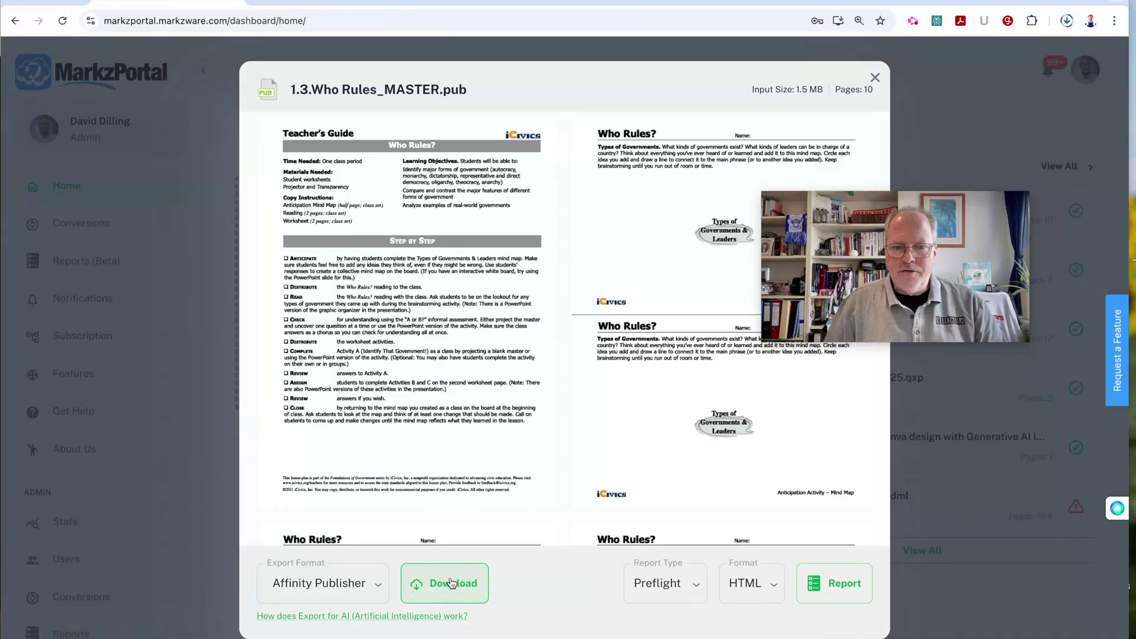
click(452, 583)
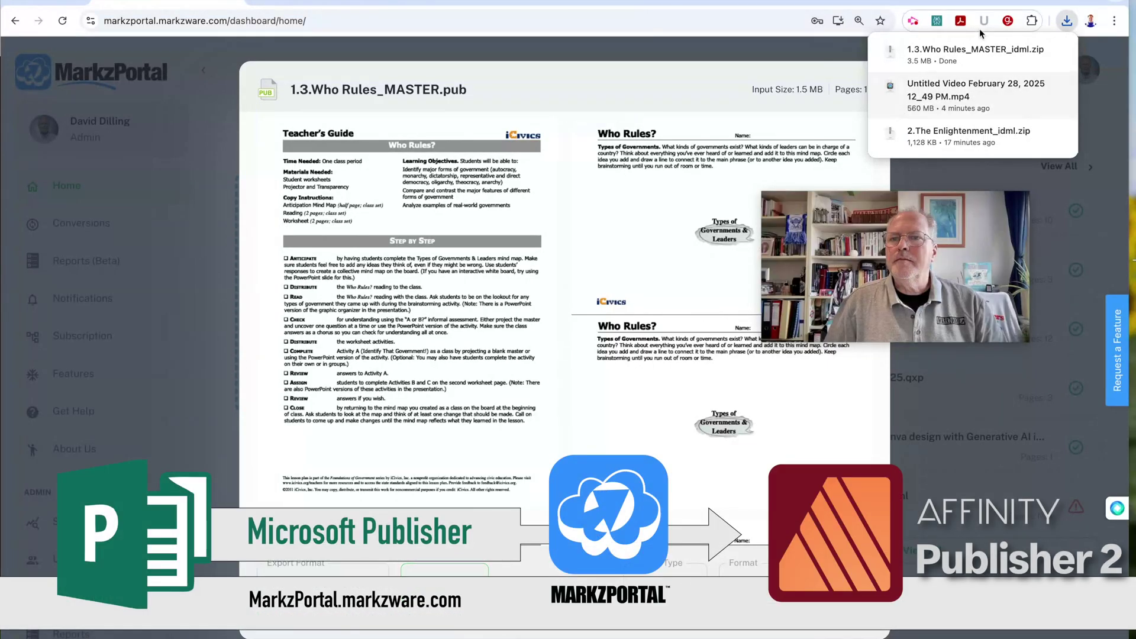
Open the downloaded conversion folder and browse the Lo-Res Previews images one by one
click(938, 53)
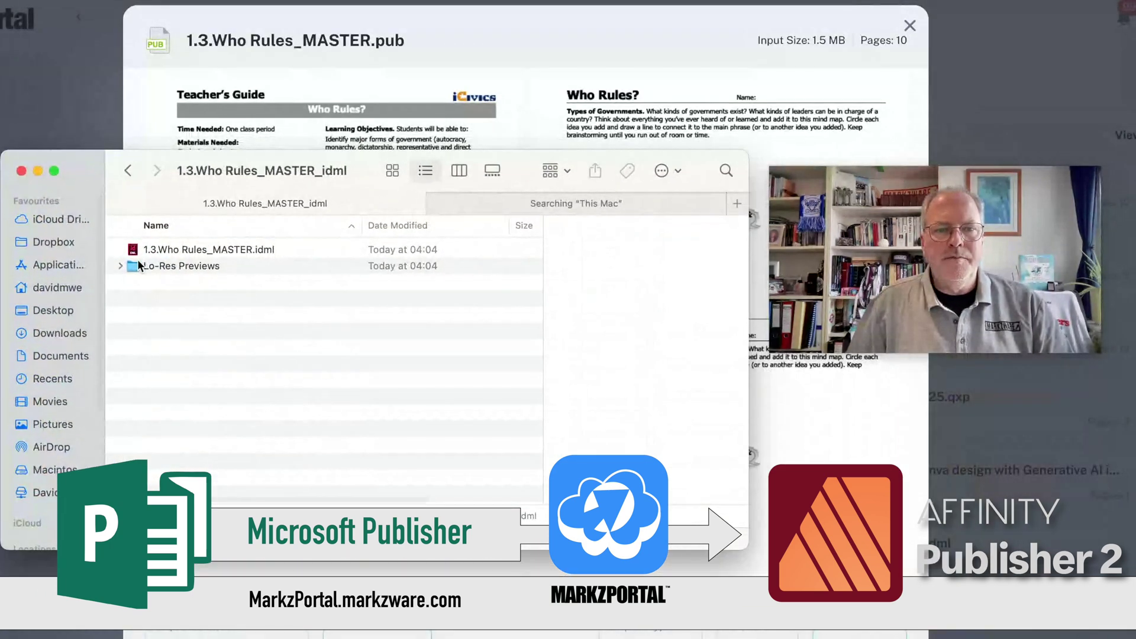
click(119, 266)
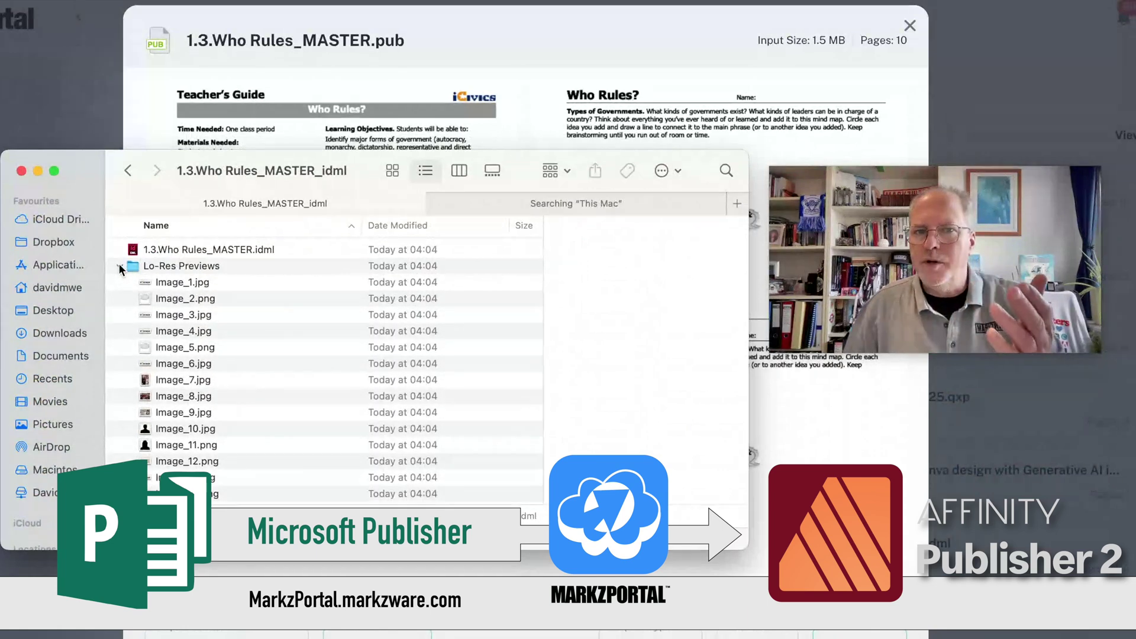
click(178, 284)
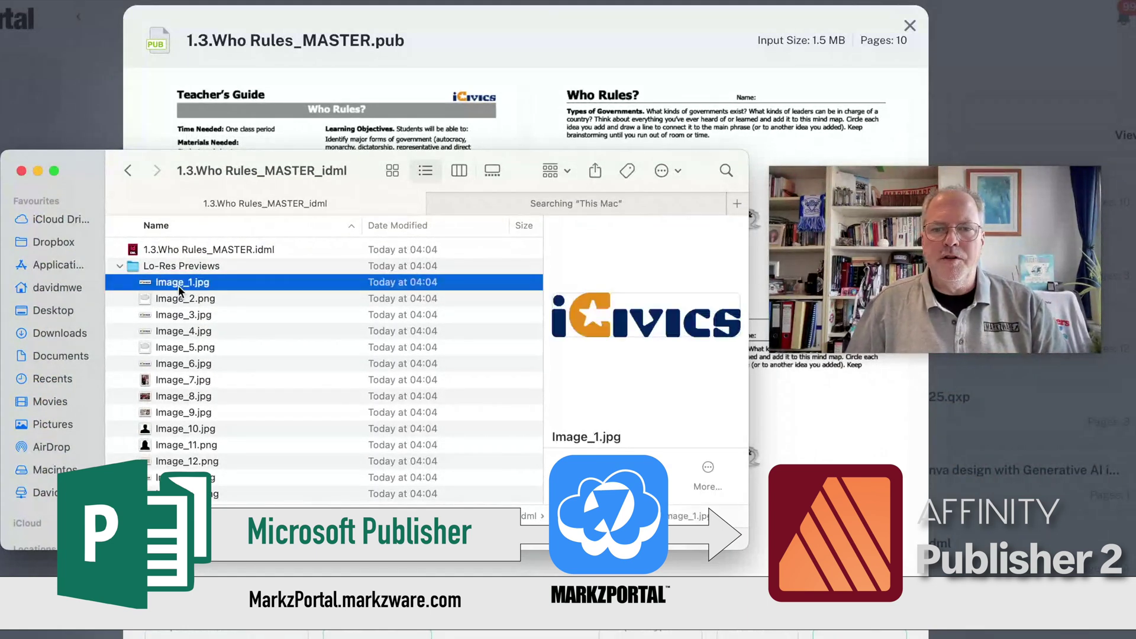
key(Down)
key(Down)
key(Down)
key(Down)
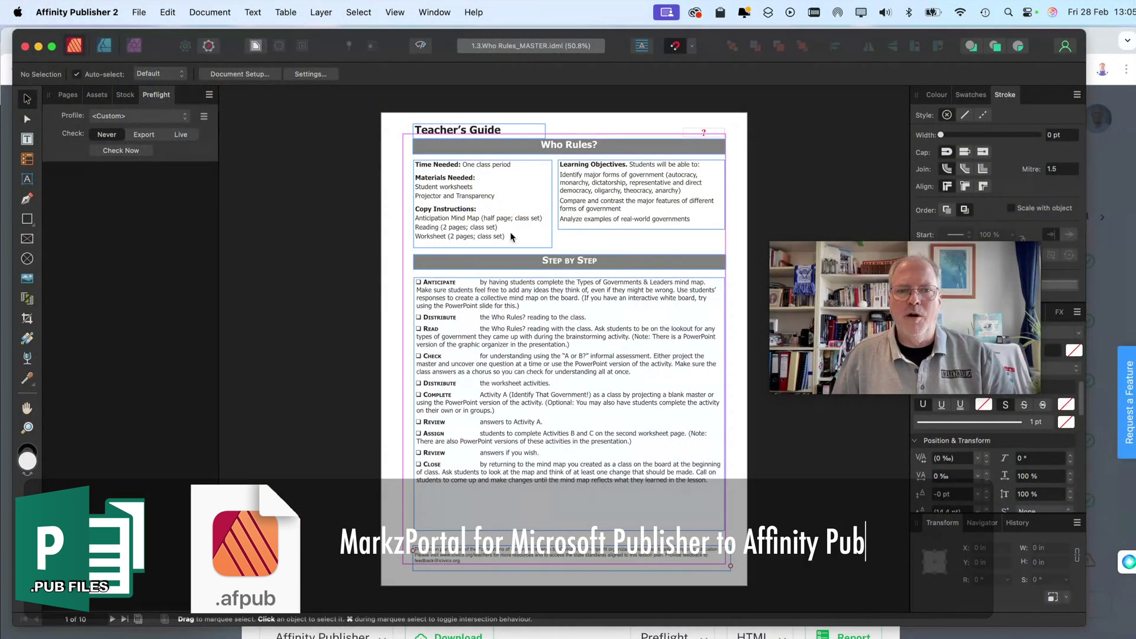
Type 'wrtgwrjtgnjwrtjt' into the Step by Step paragraph, then scroll to the Who Rules? page
scroll(596, 297, up, 1)
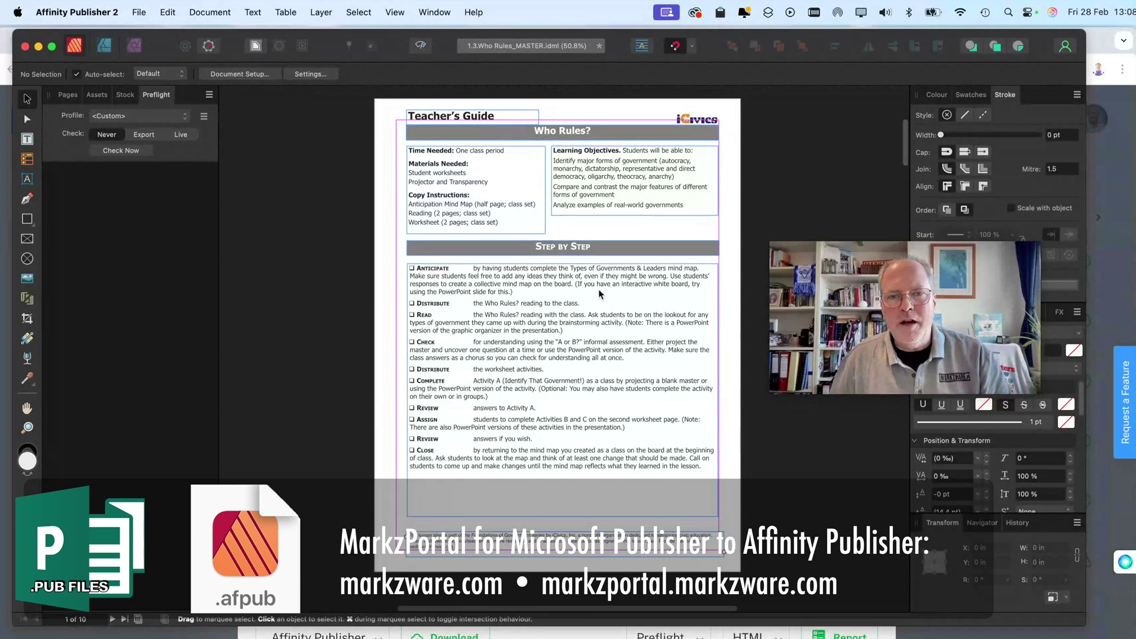
click(595, 290)
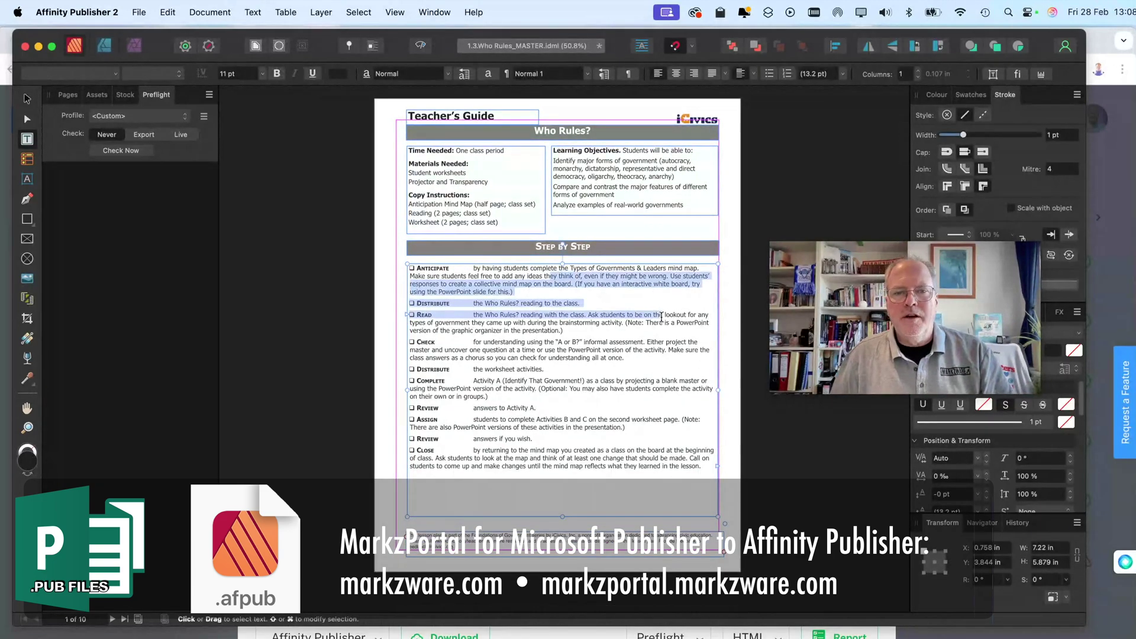
text(wrtgwrjtgnjwrtjt)
scroll(662, 318, down, 15)
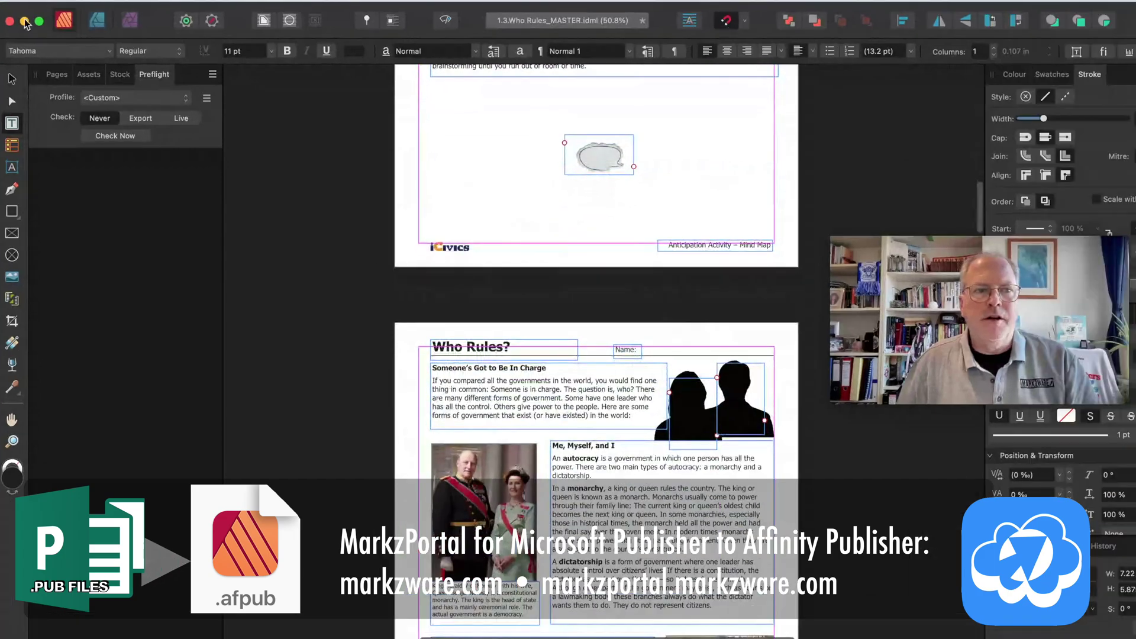
Enlarge the King Harald photo frame and select the silhouette and question-mark frames
click(485, 482)
drag(536, 444, 552, 432)
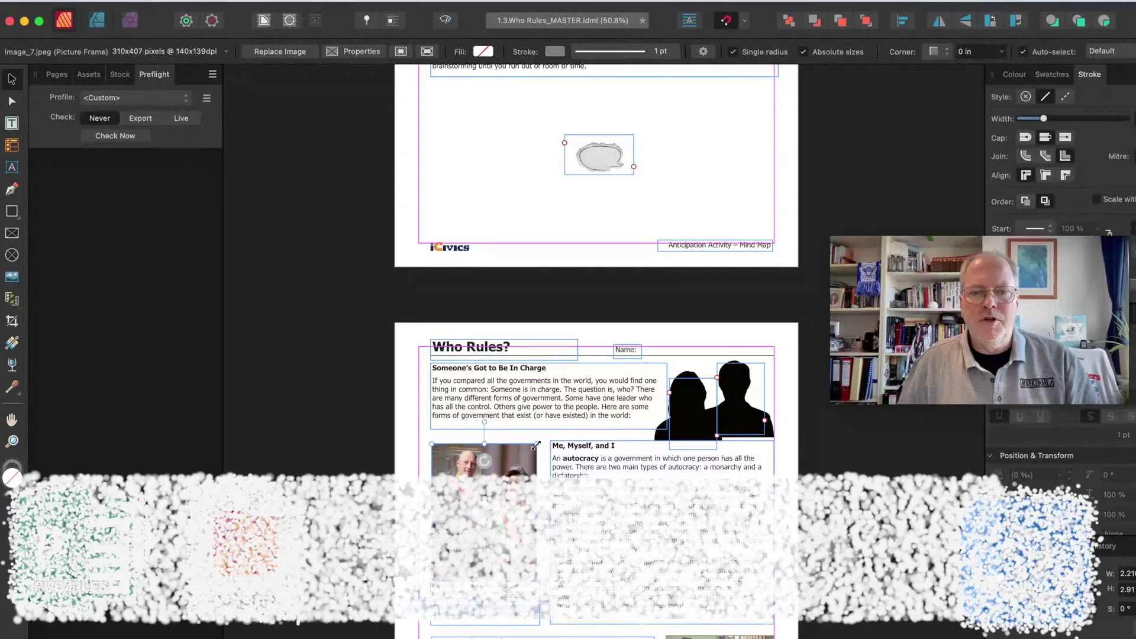
click(741, 394)
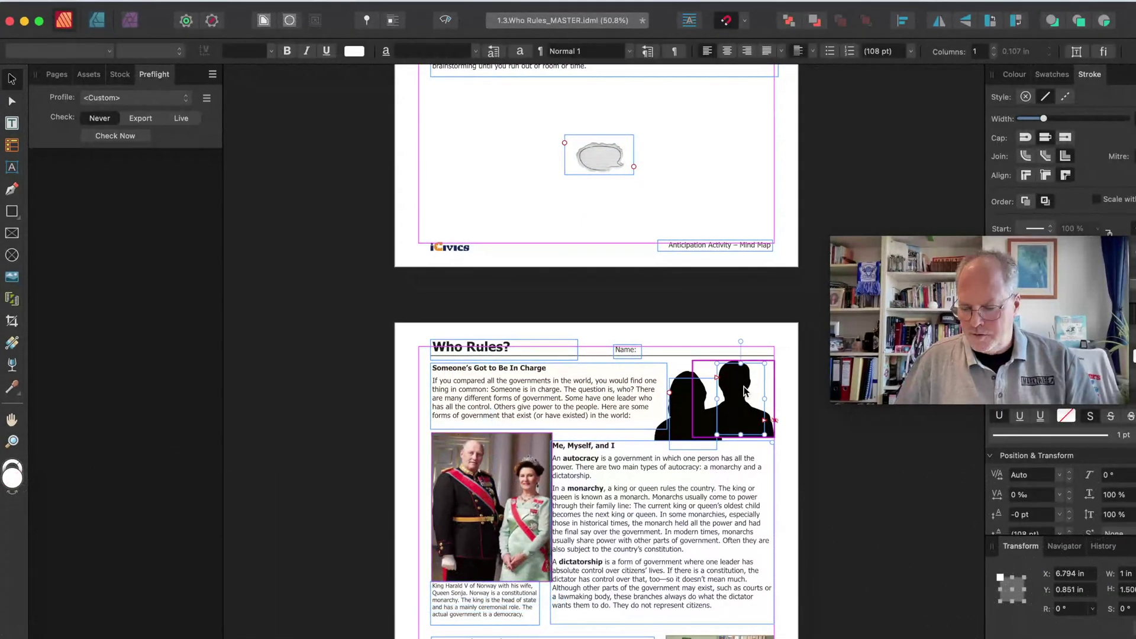
key(Escape)
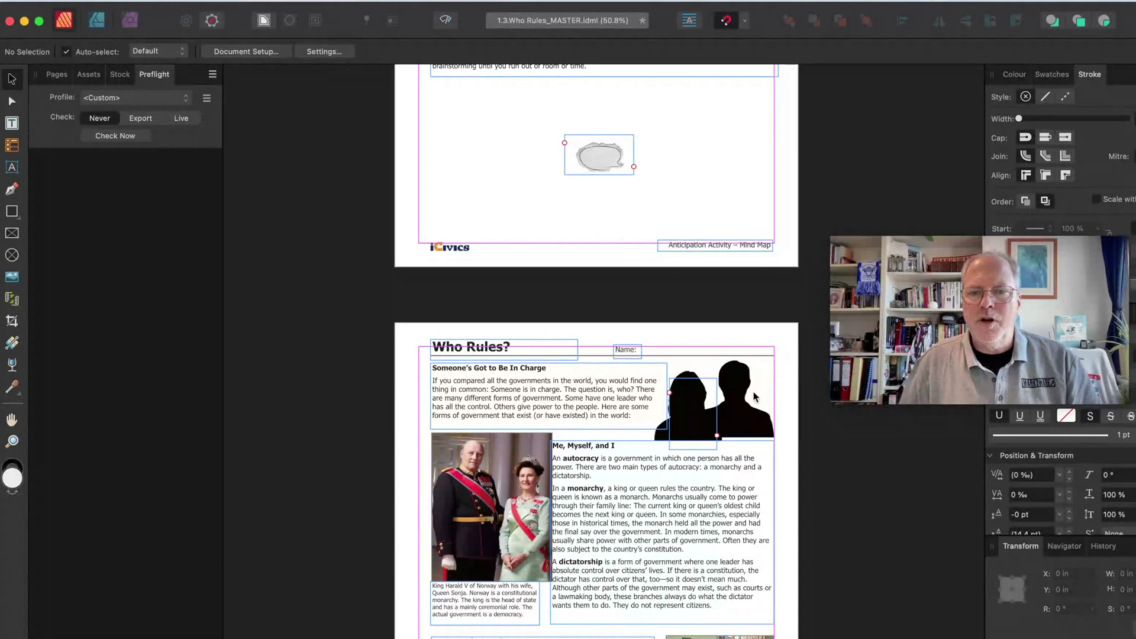
click(692, 405)
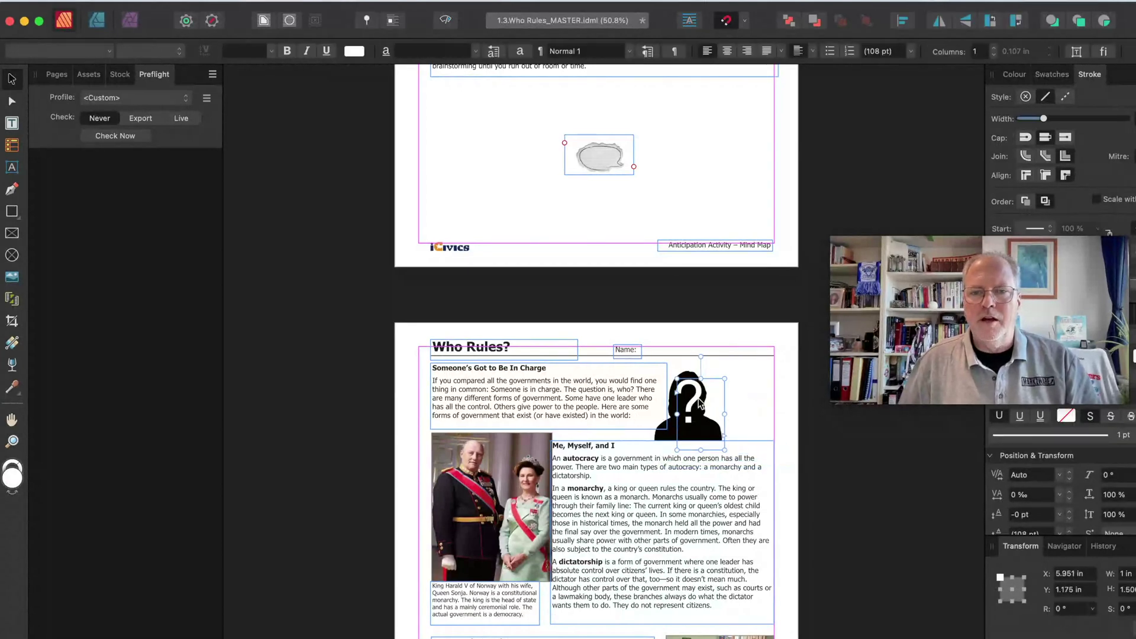
click(706, 401)
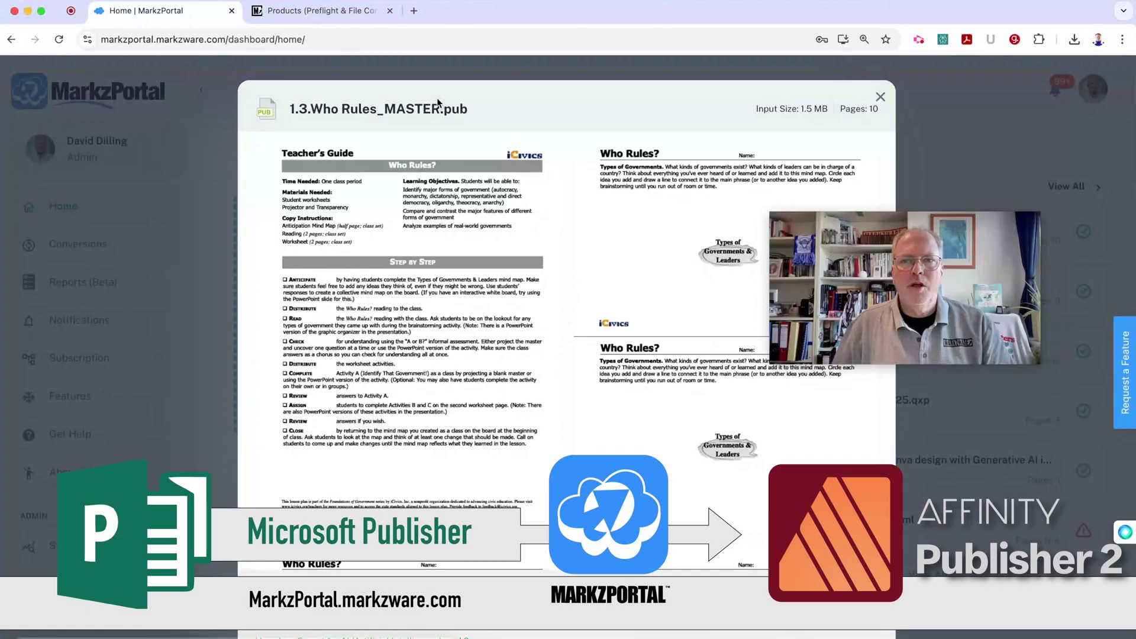
Close the 1.3.Who Rules_MASTER.pub preview to return to the Home dashboard
click(879, 101)
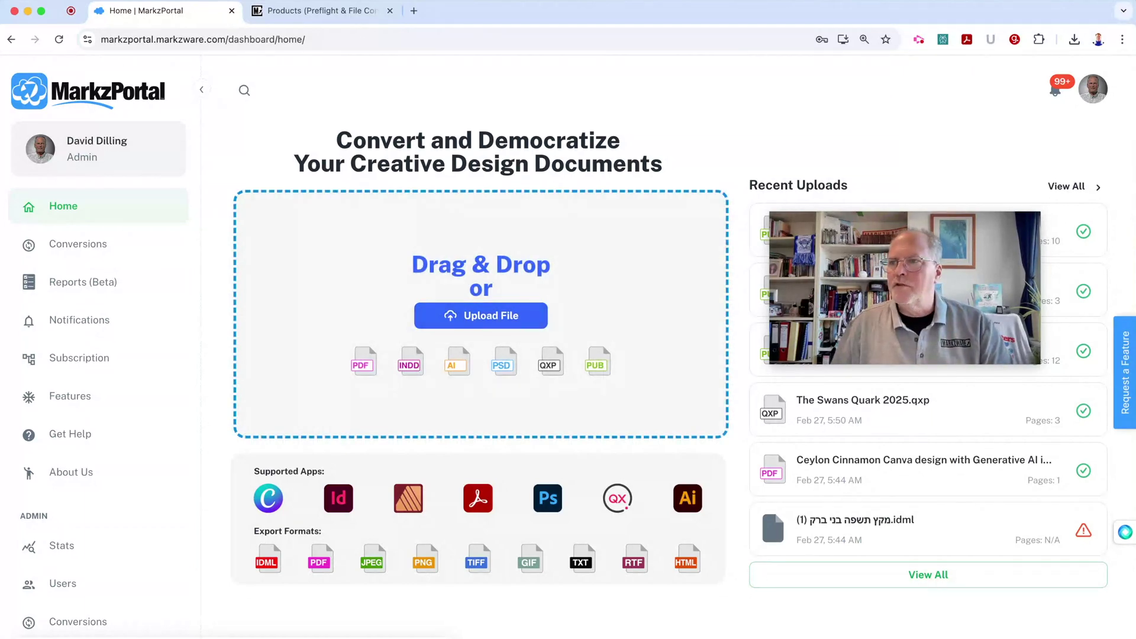
Drop the next publication file onto MarkzPortal's Drag & Drop area for conversion
drag(450, 355, 473, 306)
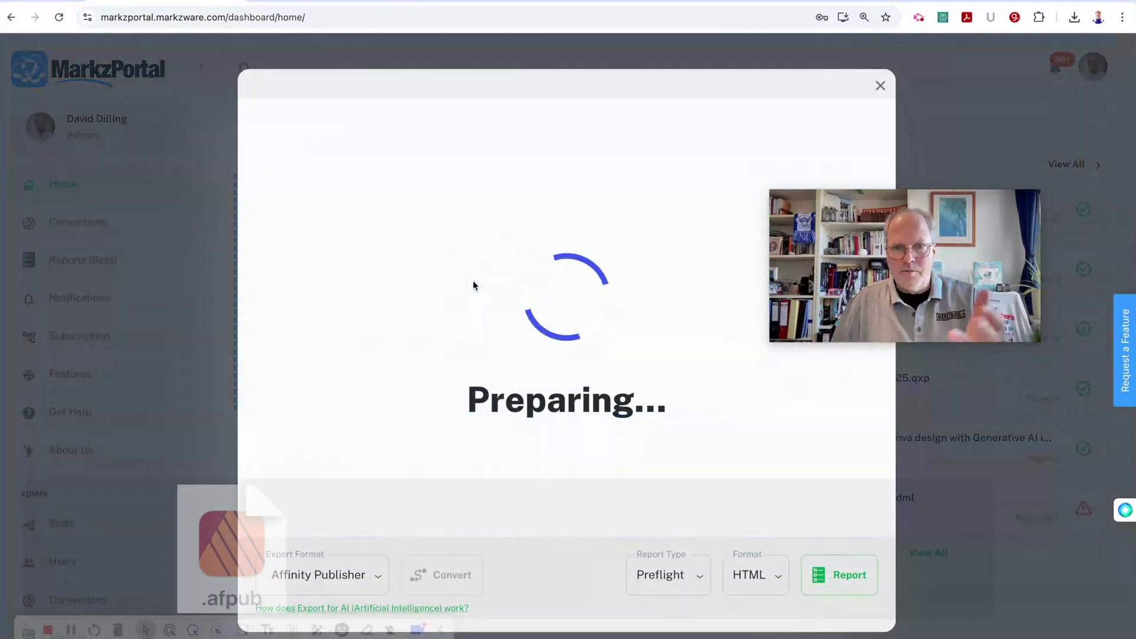